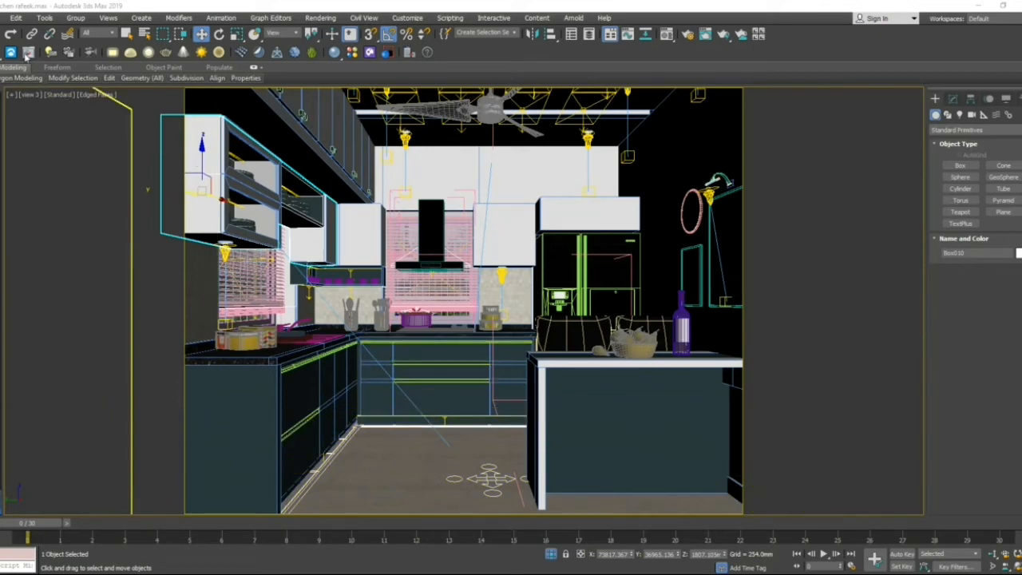
Start archiving the scene and browse to New Volume (D:) as the save location.
{"action": "left_click", "coordinate": [3, 18]}
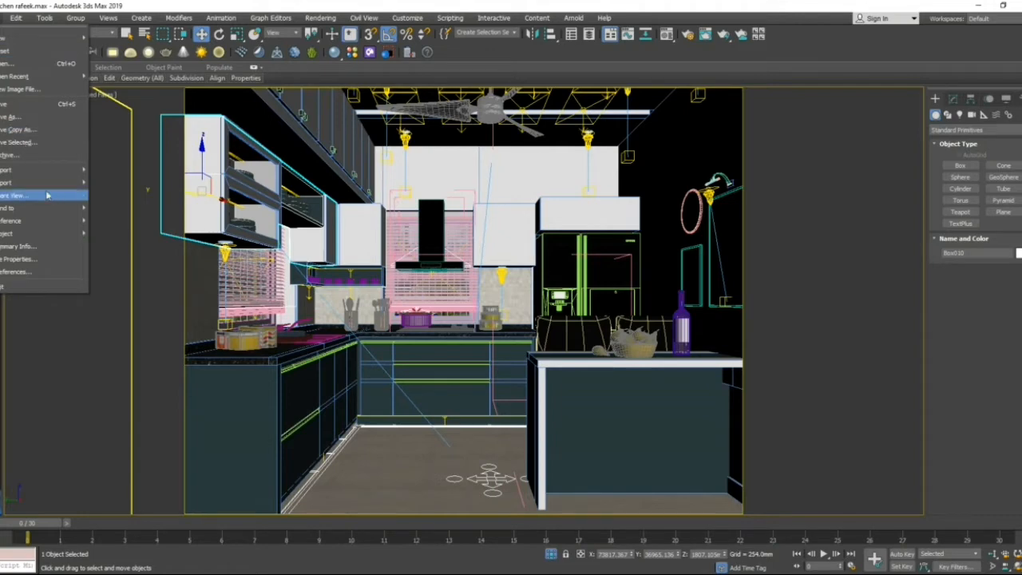
{"action": "left_click", "coordinate": [14, 157]}
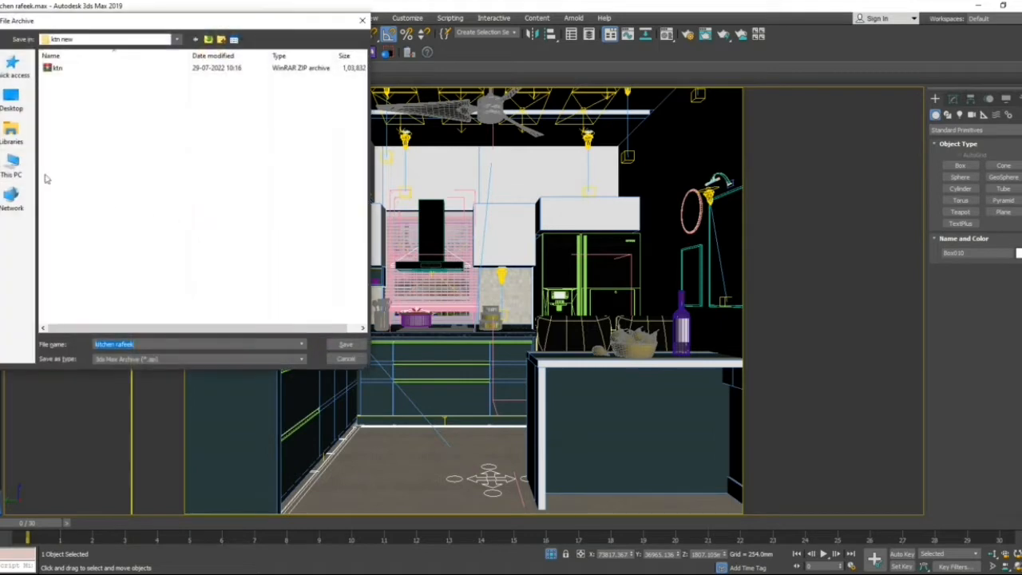
{"action": "left_click", "coordinate": [12, 167]}
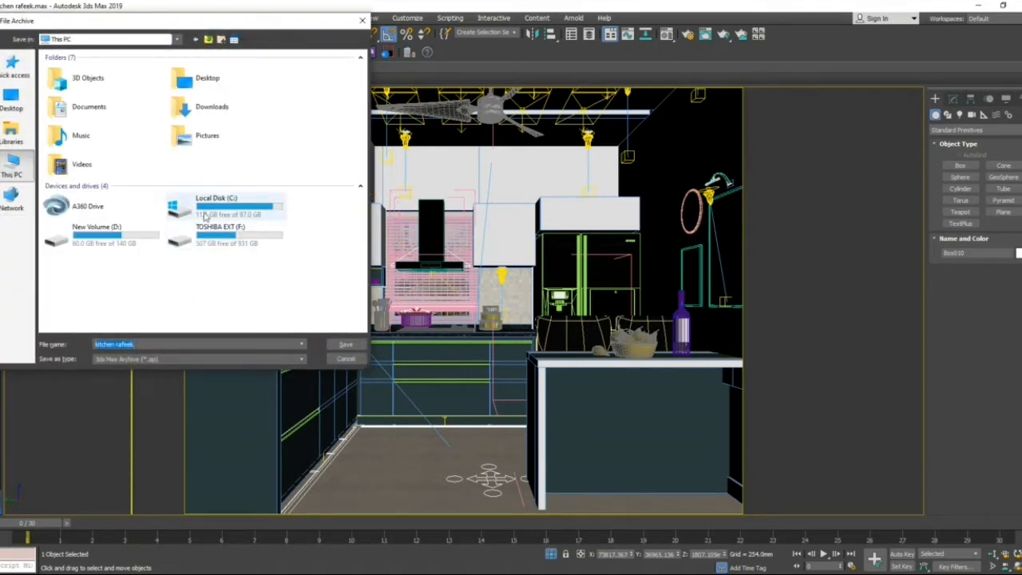
{"action": "double_click", "coordinate": [118, 241]}
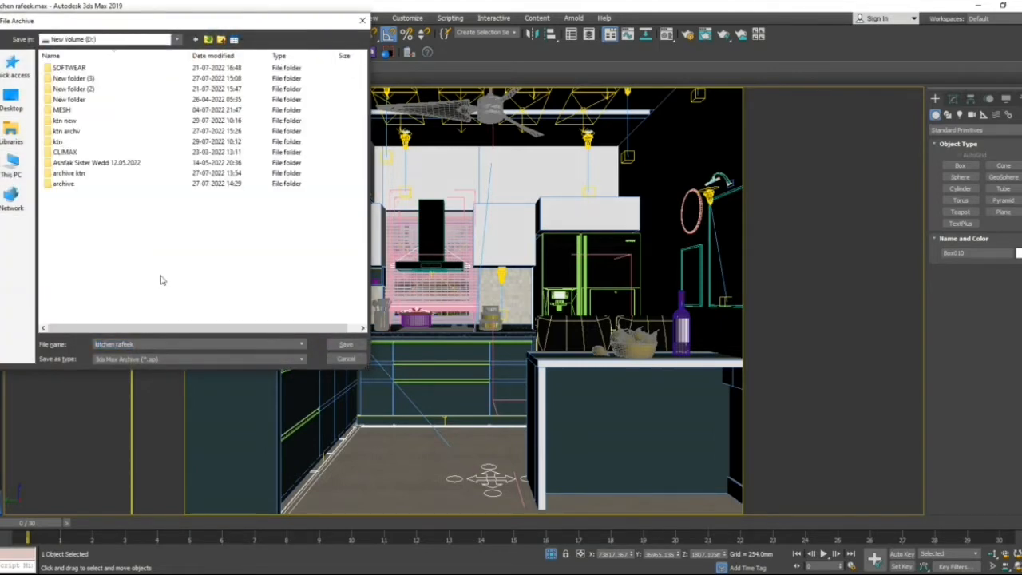
Create a folder named "ktn new1" on New Volume (D:) and open it as the archive destination.
{"action": "right_click", "coordinate": [68, 209]}
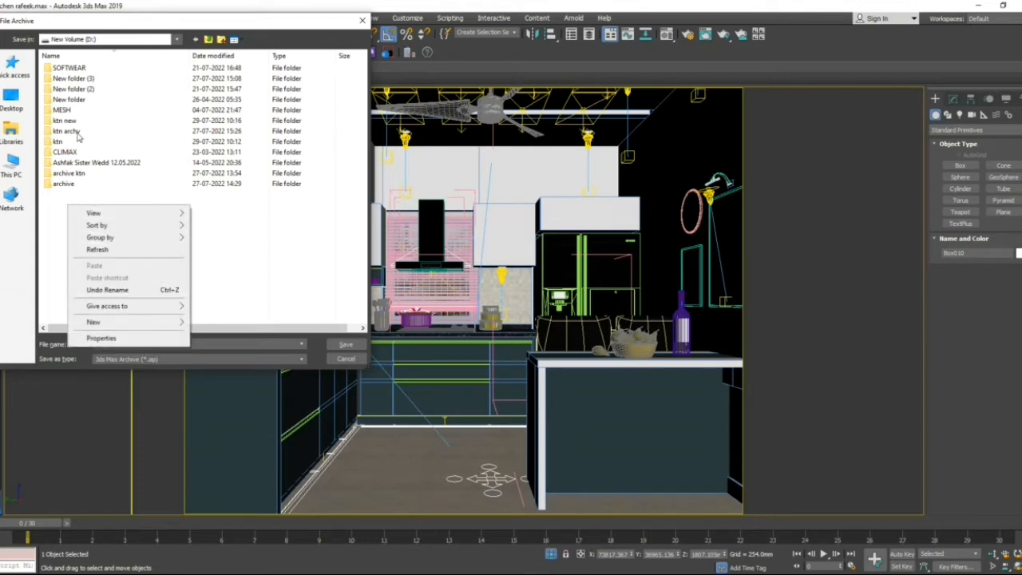
{"action": "mouse_move", "coordinate": [157, 323]}
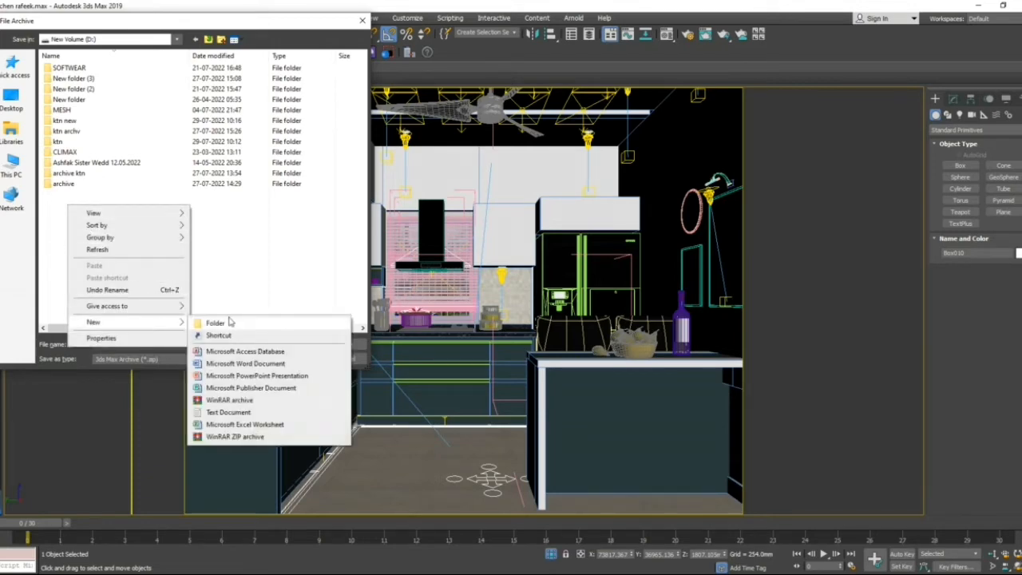
{"action": "left_click", "coordinate": [227, 322]}
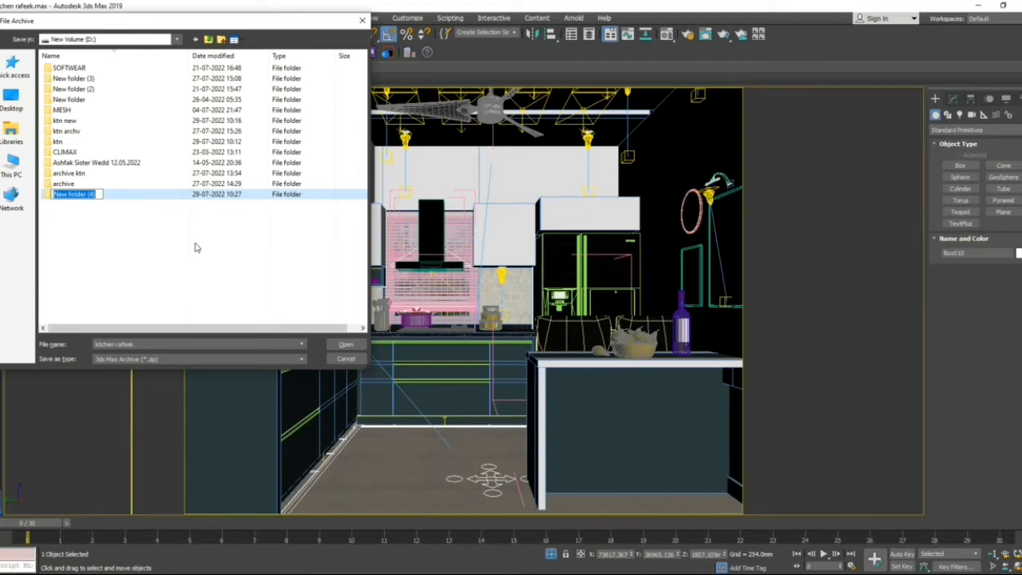
{"action": "type", "text": "k"}
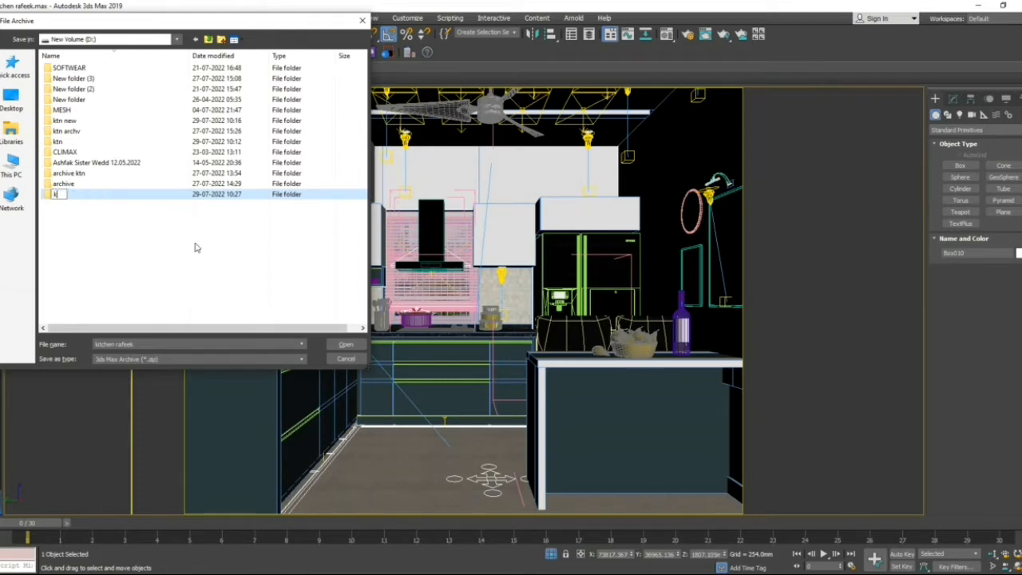
{"action": "type", "text": "tn new1"}
{"action": "key", "text": "Return"}
{"action": "double_click", "coordinate": [83, 197]}
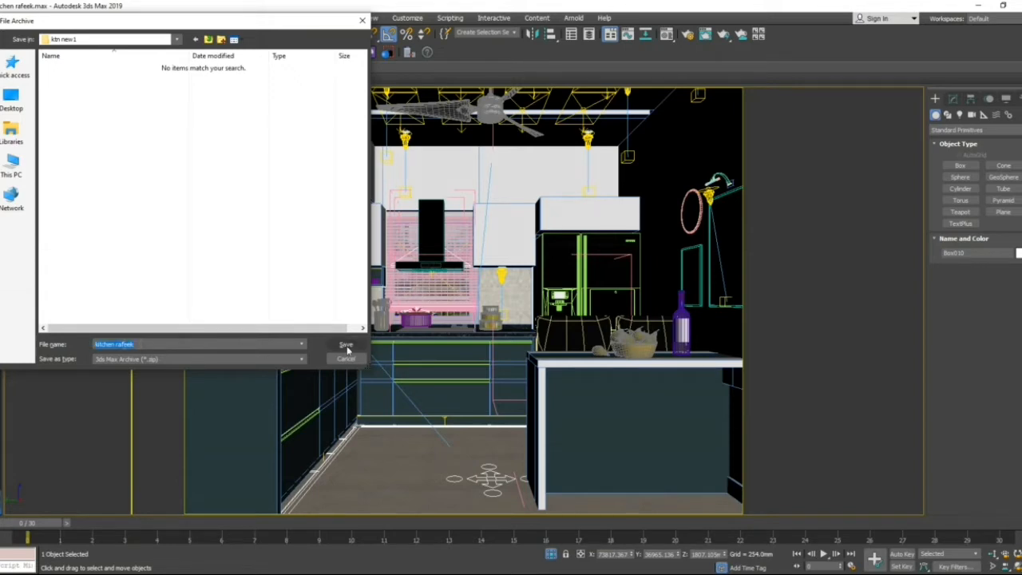
Name the archive "kitchen new" and save it as a 3ds Max Archive (*.zip).
{"action": "left_click", "coordinate": [144, 344]}
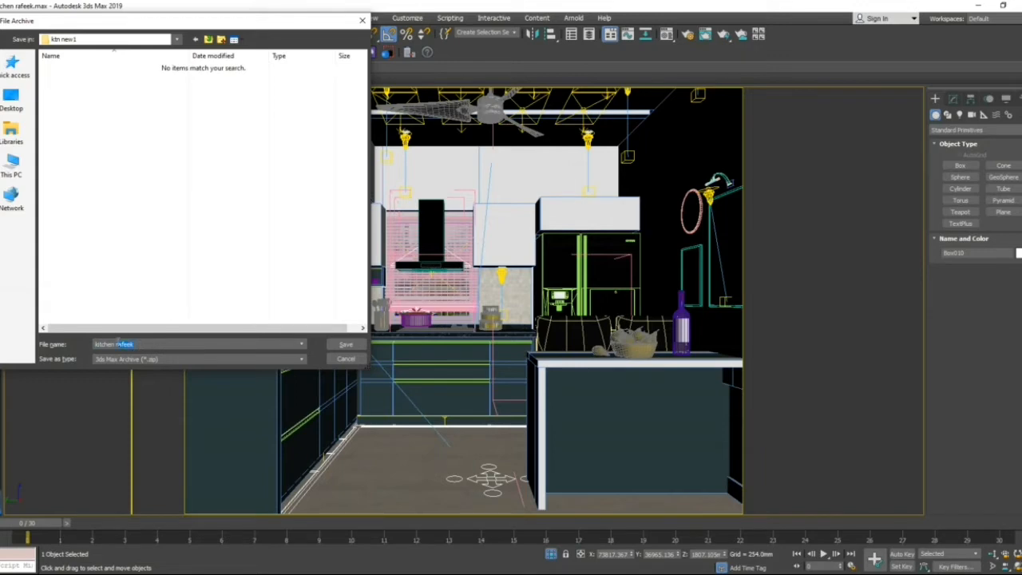
{"action": "key", "text": "BackSpace"}
{"action": "type", "text": "new"}
{"action": "left_click", "coordinate": [346, 345]}
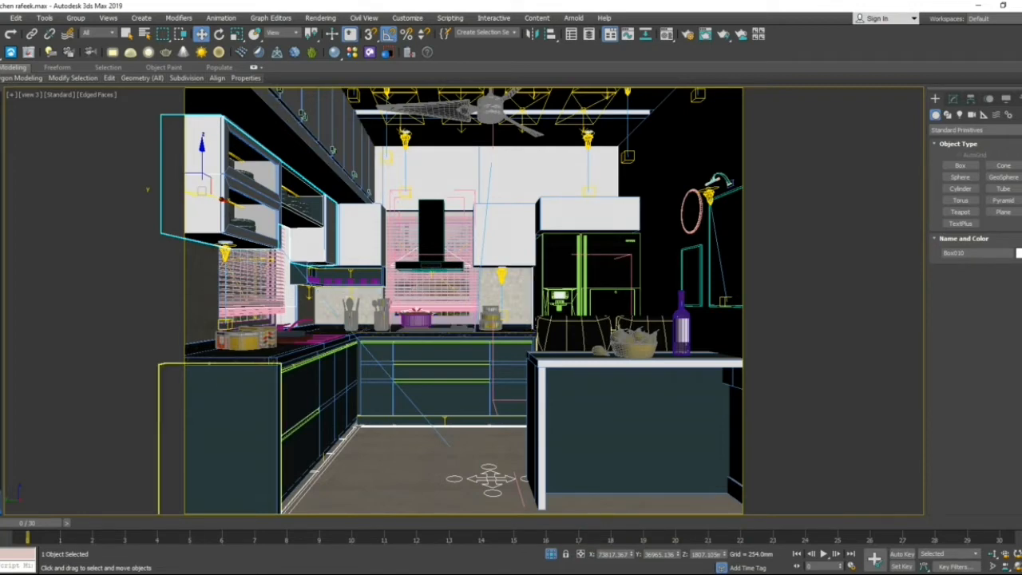
Switch to File Explorer, examine the kitchen new archive in D:\ktn new1, and close the window.
{"action": "key", "text": "super+e"}
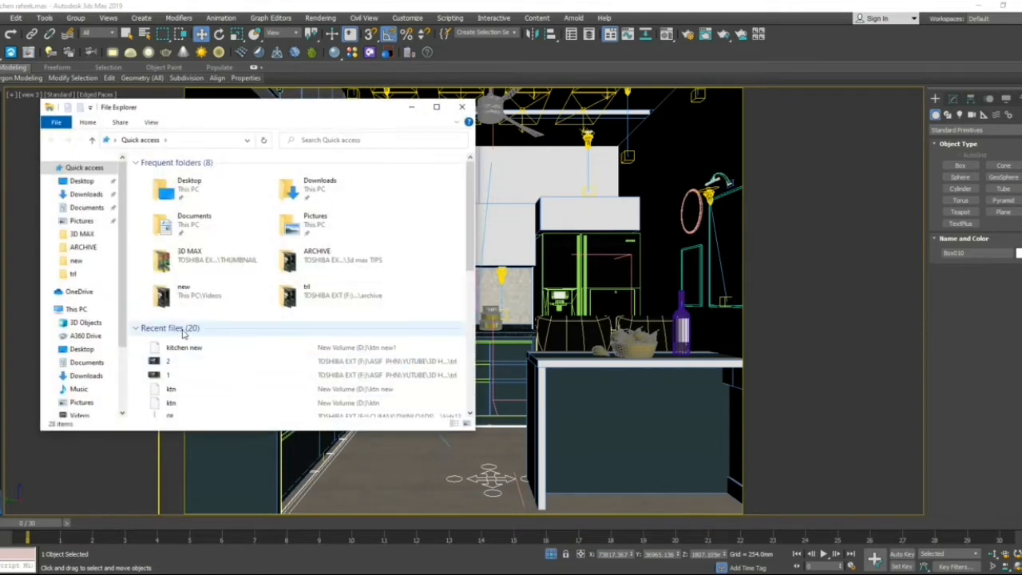
{"action": "scroll", "coordinate": [124, 307], "scroll_direction": "down", "scroll_amount": 3}
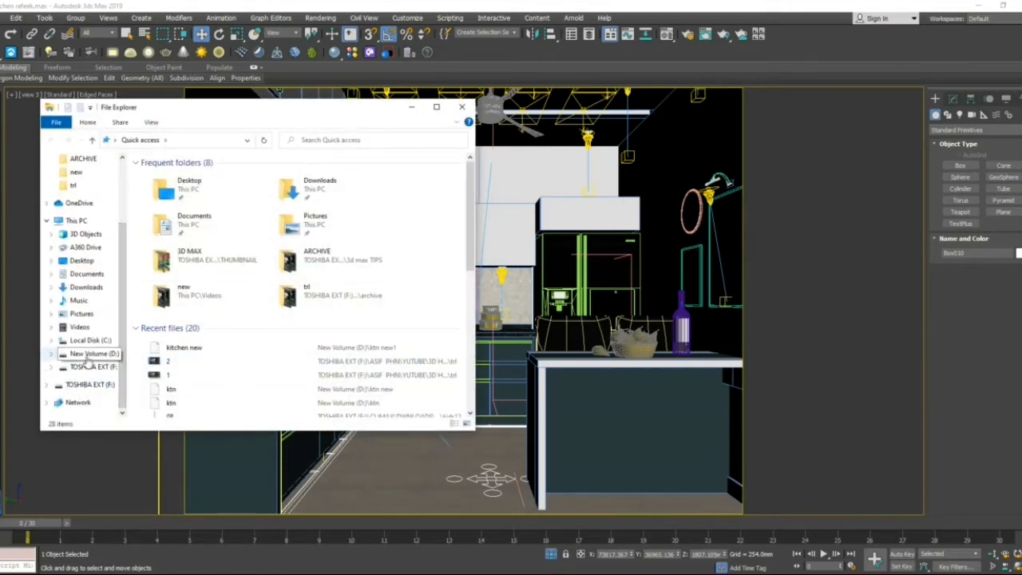
{"action": "left_click_drag", "start_coordinate": [87, 355], "coordinate": [89, 361]}
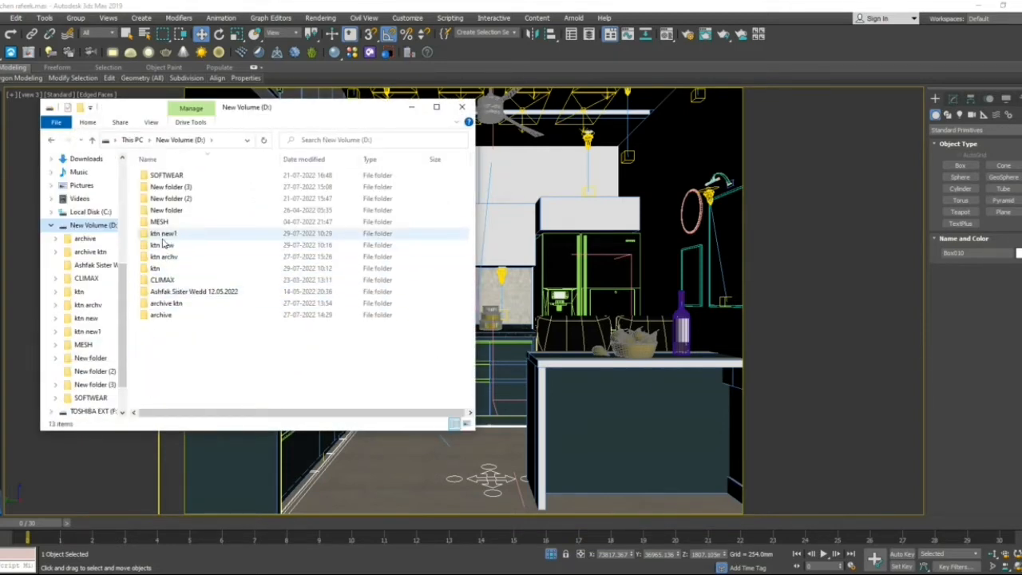
{"action": "double_click", "coordinate": [163, 234]}
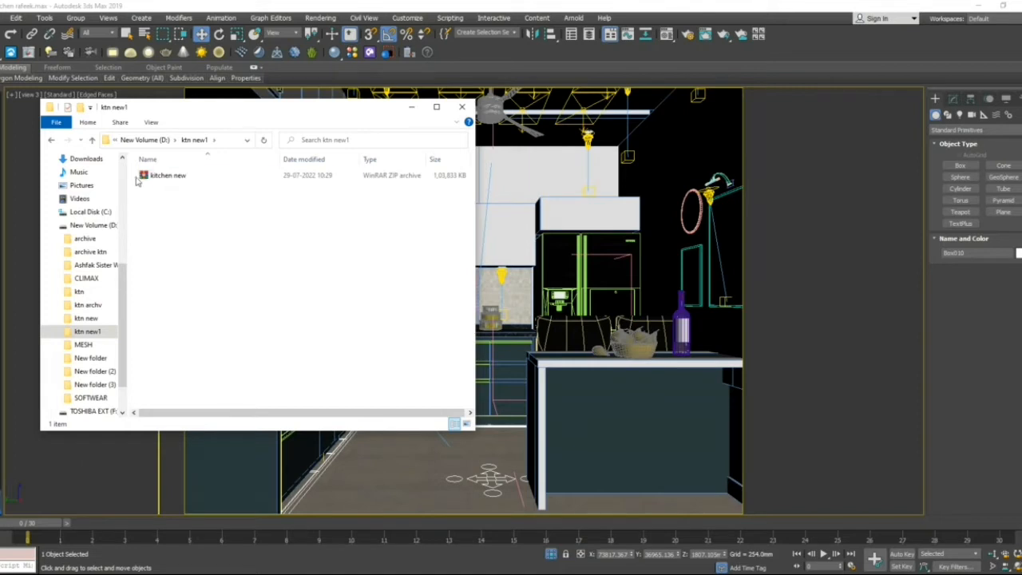
{"action": "left_click", "coordinate": [141, 180]}
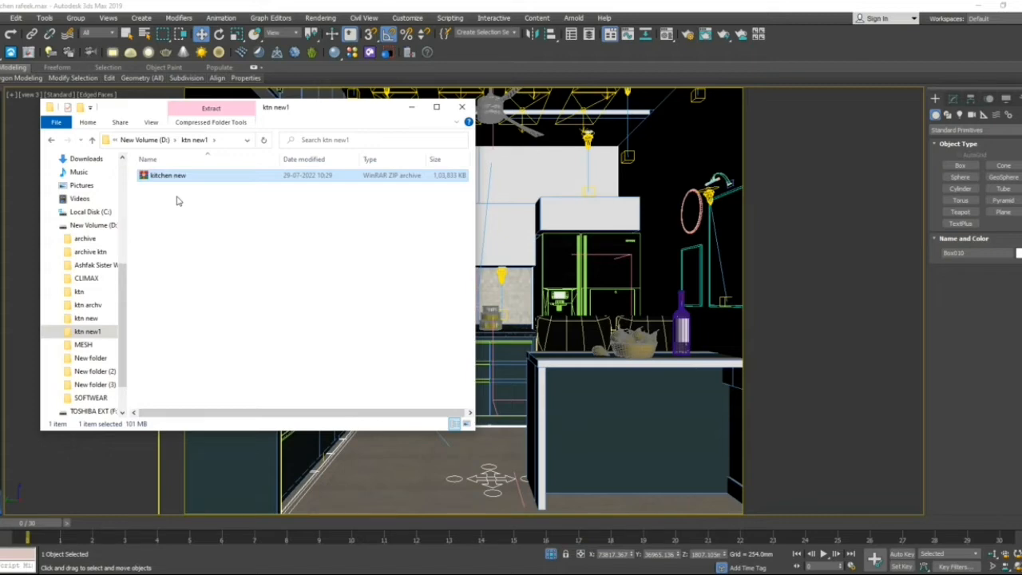
{"action": "left_click", "coordinate": [463, 107]}
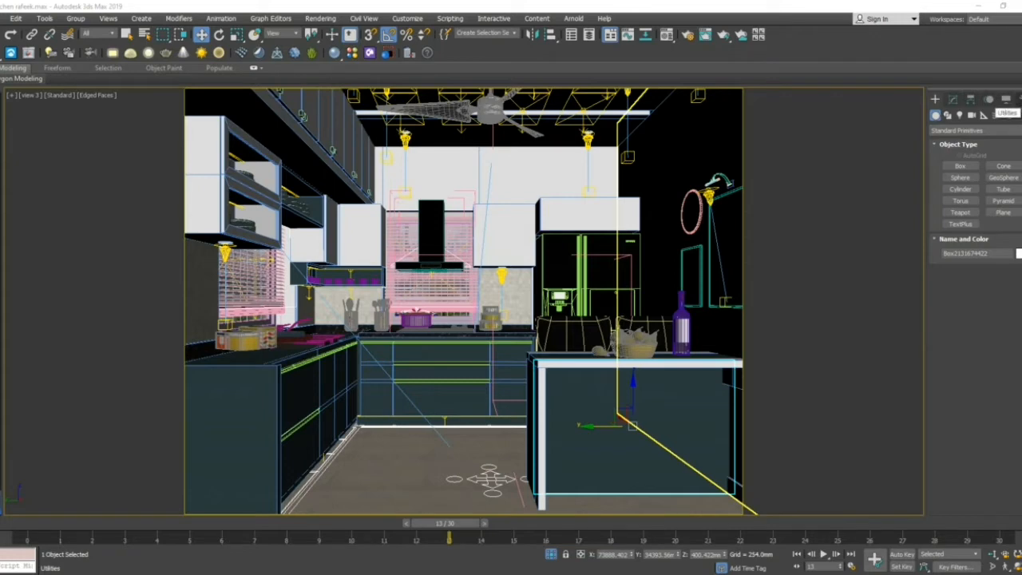
Load the Resource Collector from the full list of utilities.
{"action": "left_click", "coordinate": [1005, 99]}
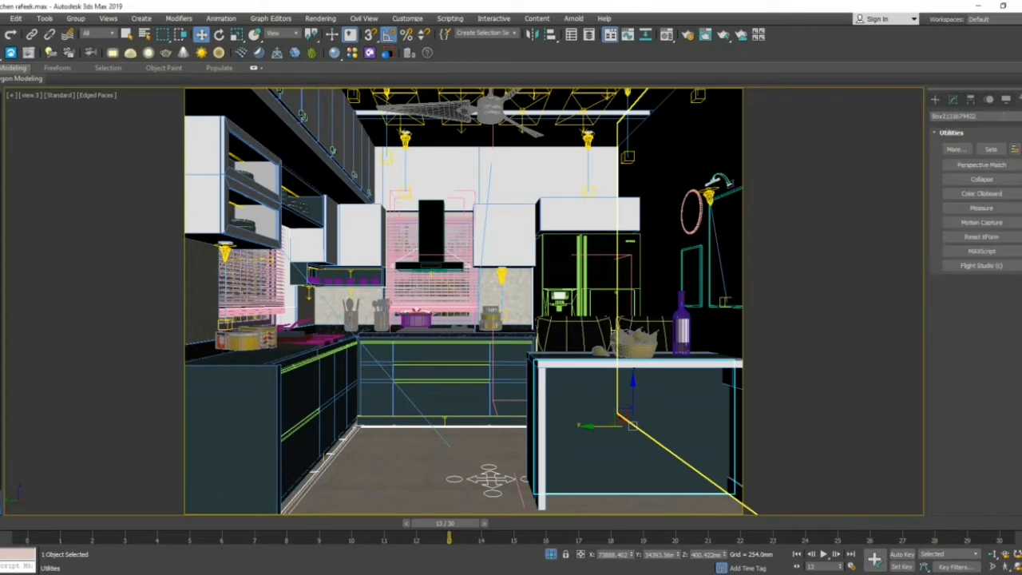
{"action": "left_click", "coordinate": [956, 151]}
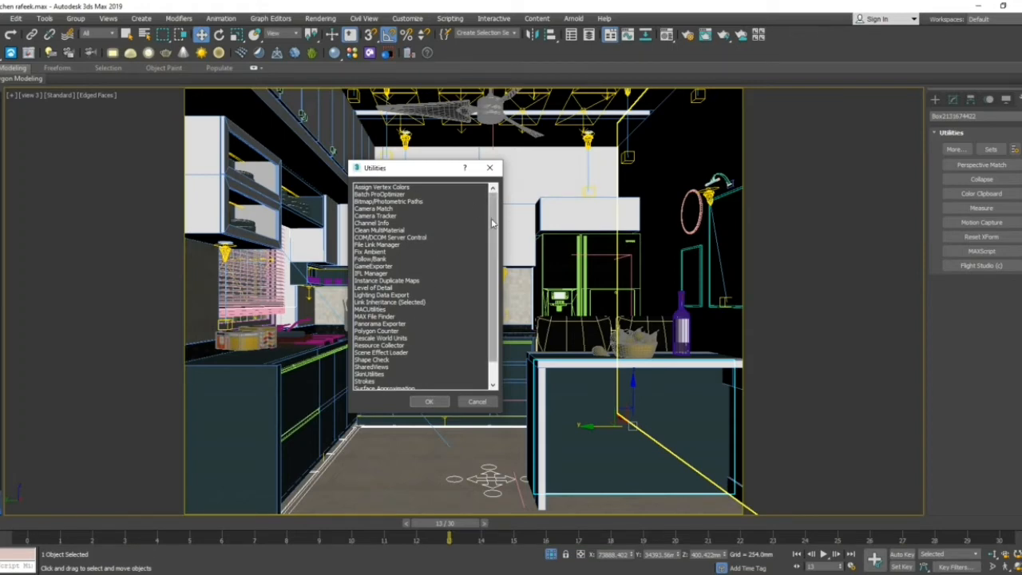
{"action": "scroll", "coordinate": [410, 315], "scroll_direction": "down", "scroll_amount": 2}
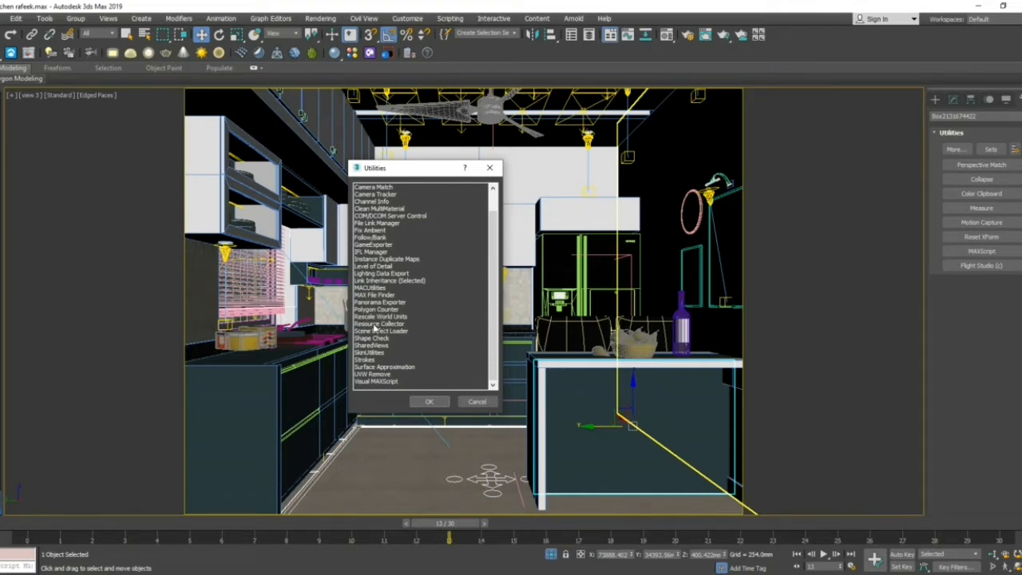
{"action": "double_click", "coordinate": [381, 324]}
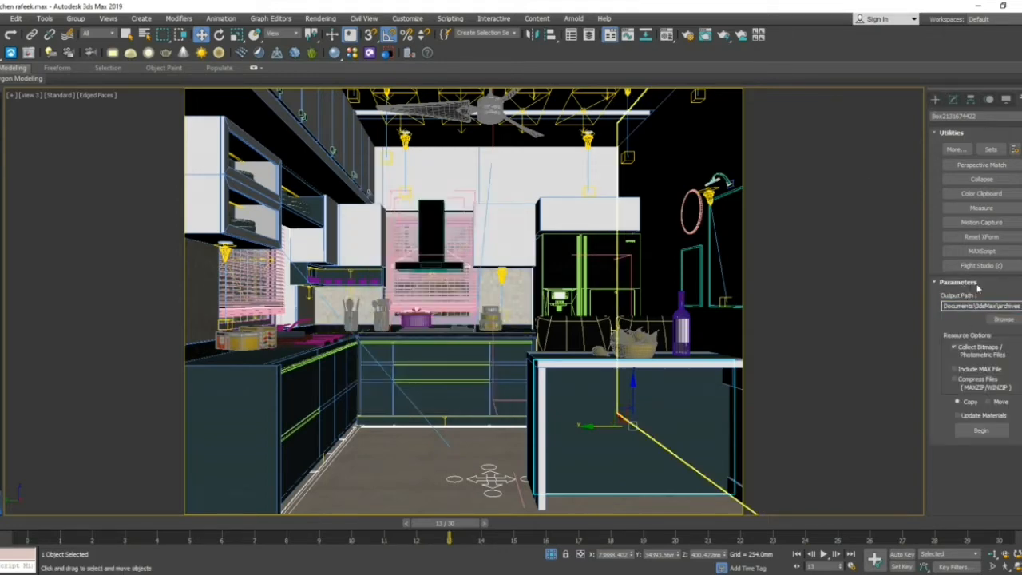
Browse for the Resource Collector's output path and open the ktn new1 folder on New Volume (D:).
{"action": "left_click", "coordinate": [1006, 321]}
{"action": "left_click", "coordinate": [16, 160]}
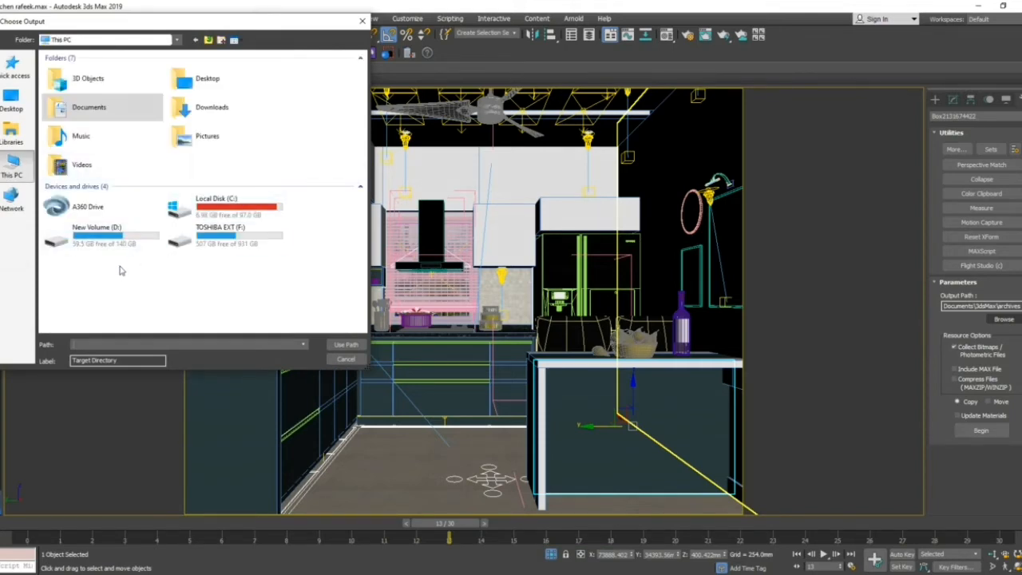
{"action": "double_click", "coordinate": [112, 235]}
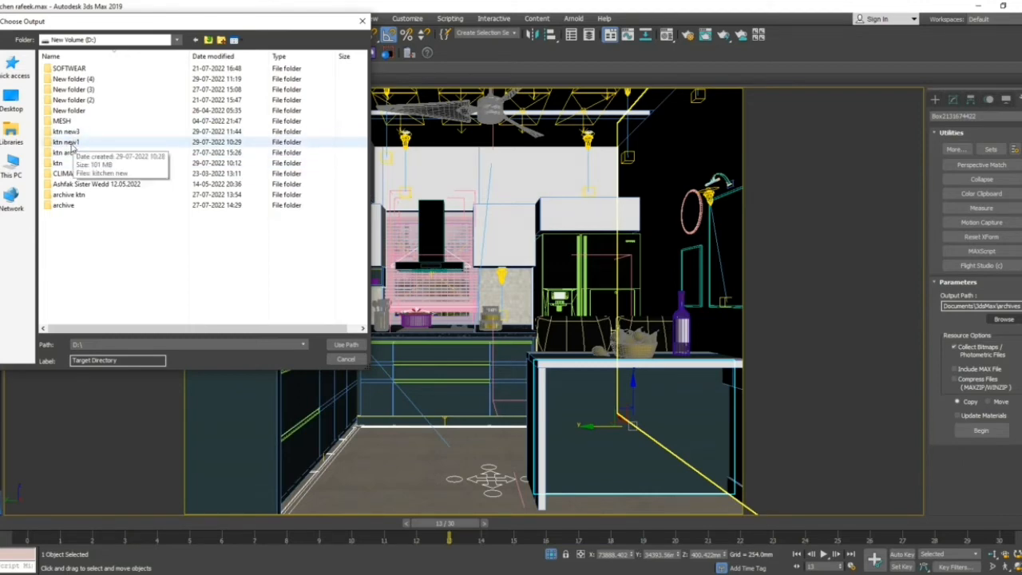
{"action": "double_click", "coordinate": [72, 142]}
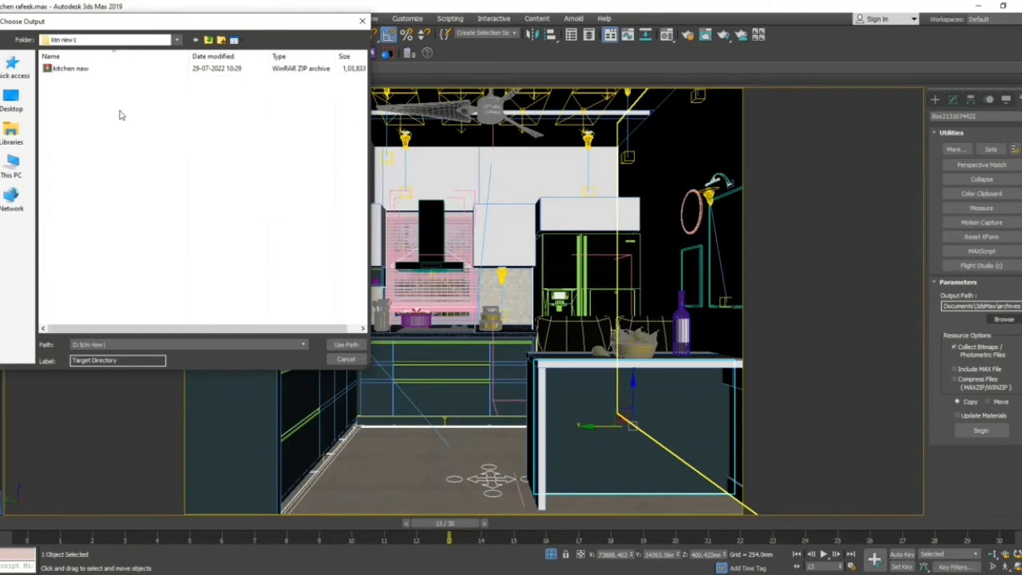
Create a folder named "2method" inside ktn new1 and use it as the output path.
{"action": "right_click", "coordinate": [60, 98]}
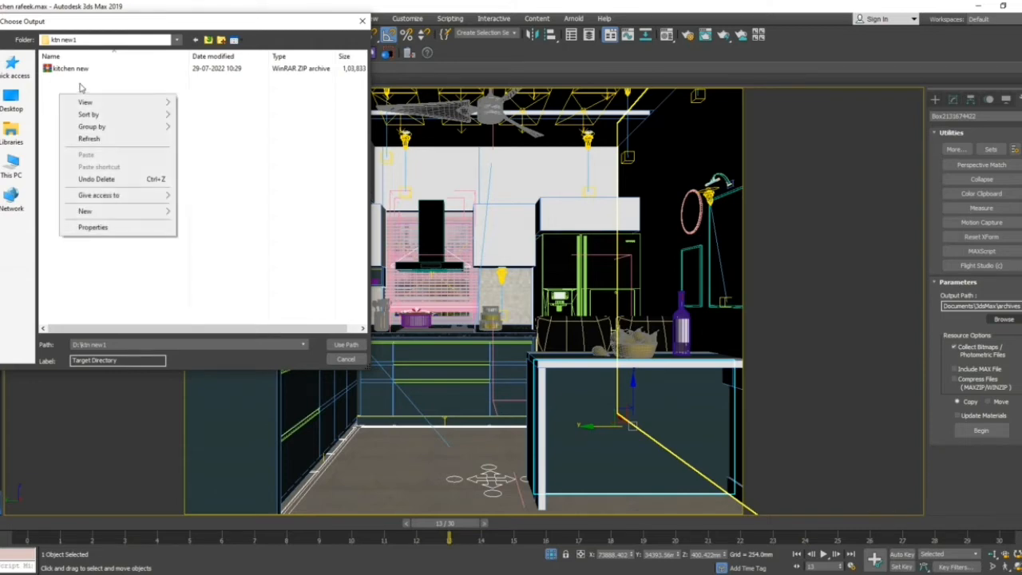
{"action": "mouse_move", "coordinate": [160, 212]}
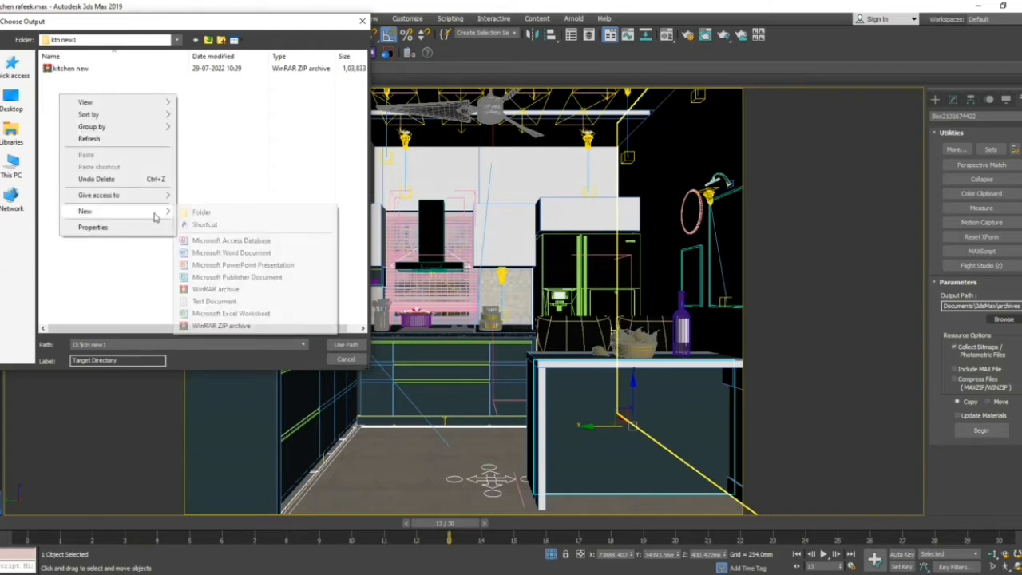
{"action": "left_click", "coordinate": [201, 213]}
{"action": "type", "text": "new"}
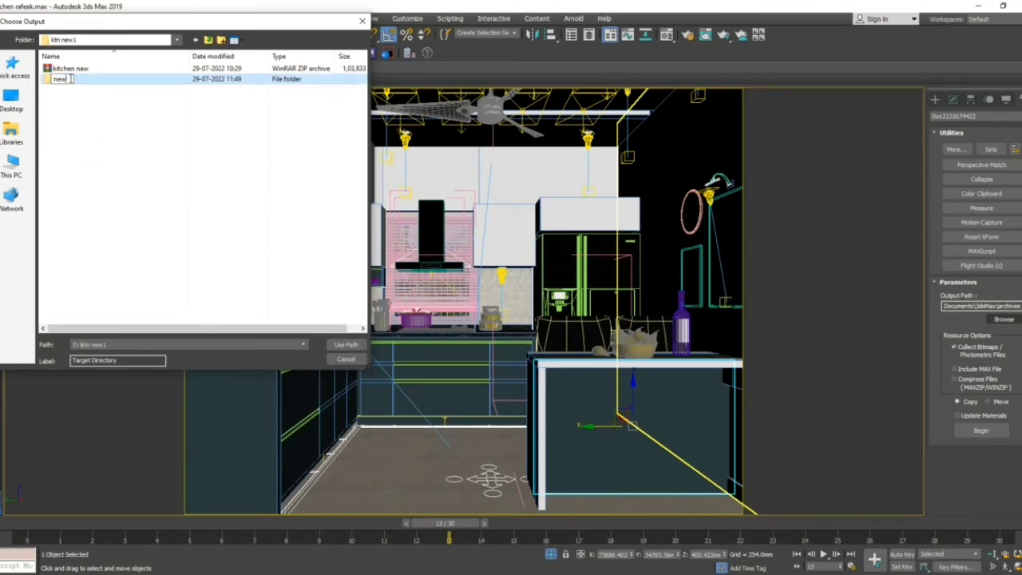
{"action": "key", "text": "Return"}
{"action": "type", "text": "2method"}
{"action": "left_click", "coordinate": [137, 137]}
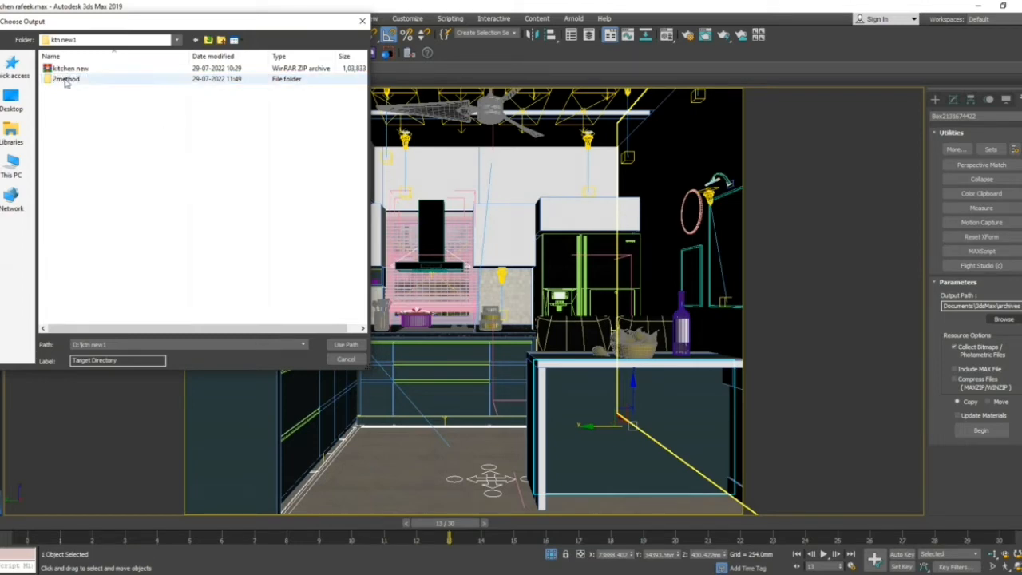
{"action": "double_click", "coordinate": [67, 80]}
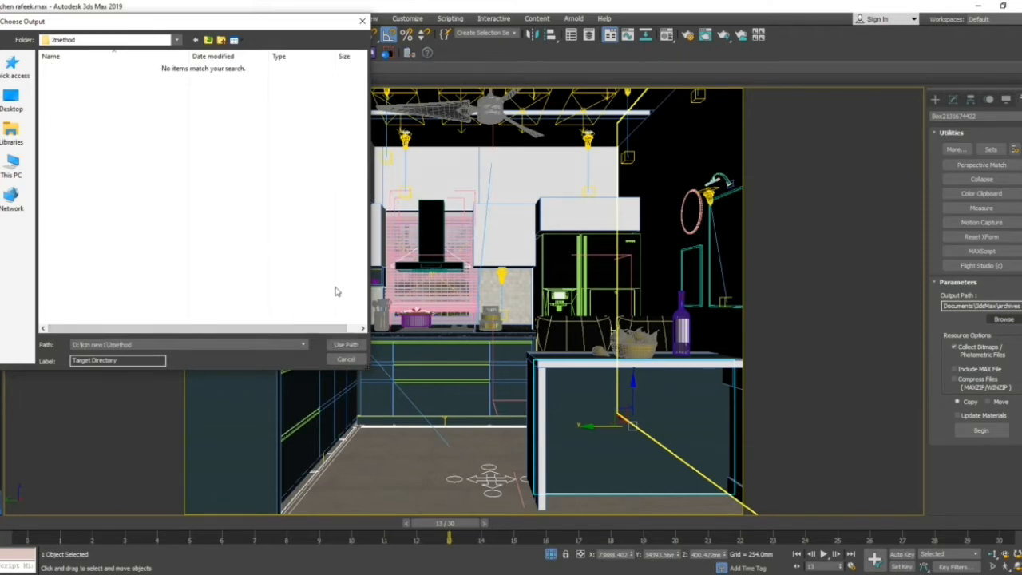
{"action": "left_click", "coordinate": [345, 345]}
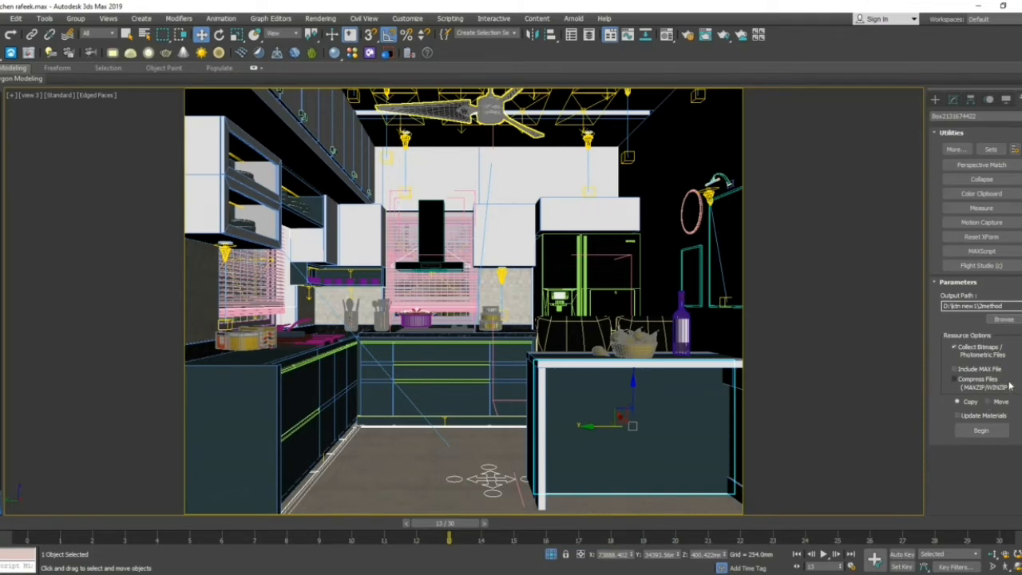
Enable Include MAX File and Compress Files for the Resource Collector and begin collecting.
{"action": "left_click", "coordinate": [956, 369]}
{"action": "left_click", "coordinate": [955, 379]}
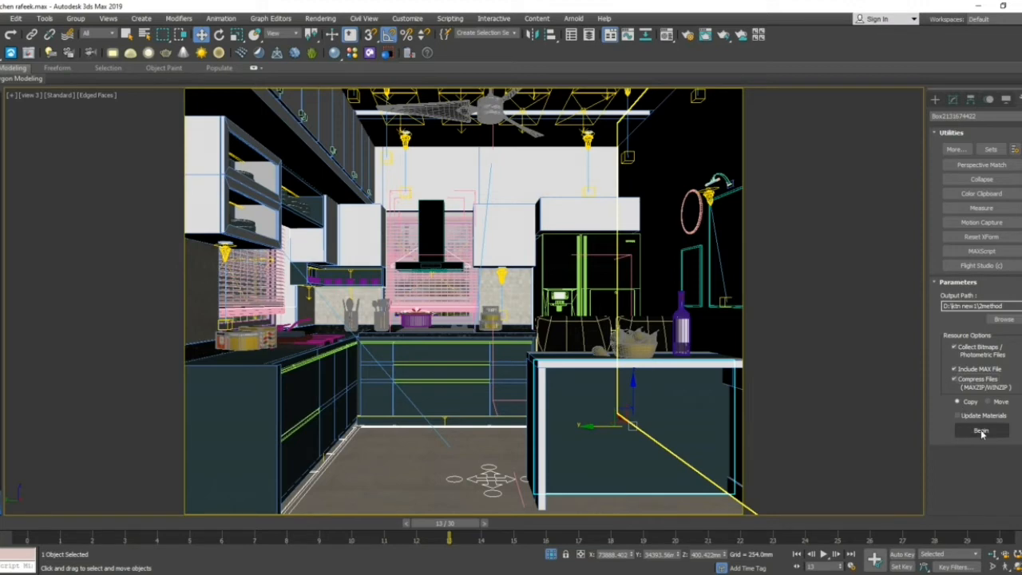
{"action": "left_click", "coordinate": [982, 431]}
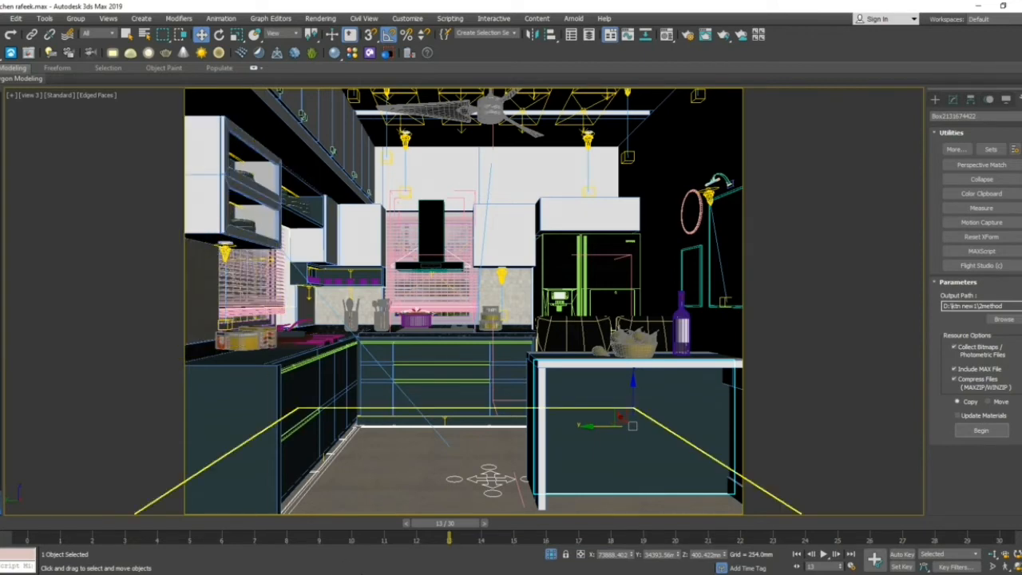
Switch to File Explorer and open the 2method folder inside ktn new1 on New Volume (D:).
{"action": "mouse_move", "coordinate": [400, 572]}
{"action": "left_click", "coordinate": [292, 573]}
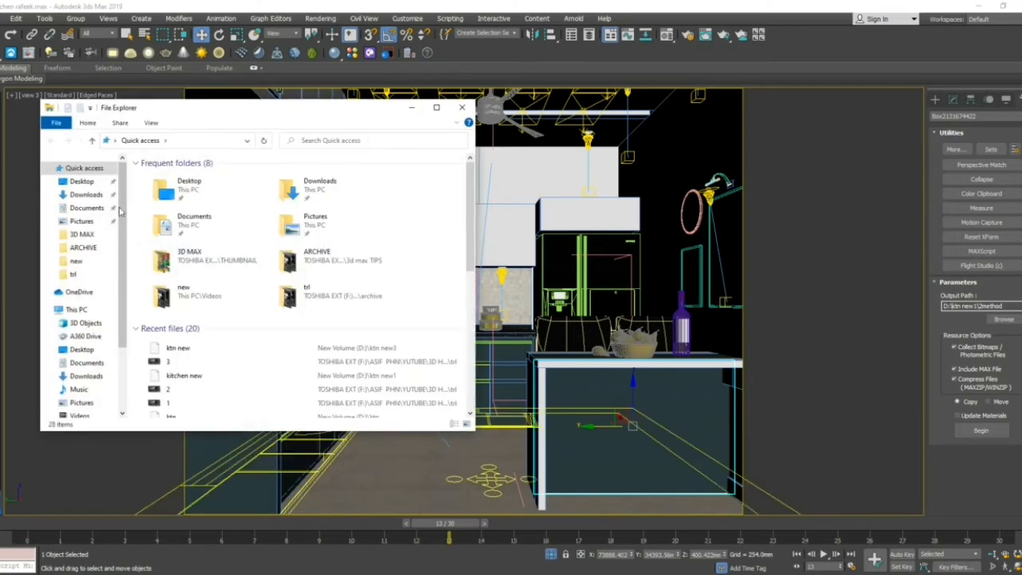
{"action": "scroll", "coordinate": [121, 264], "scroll_direction": "down", "scroll_amount": 2}
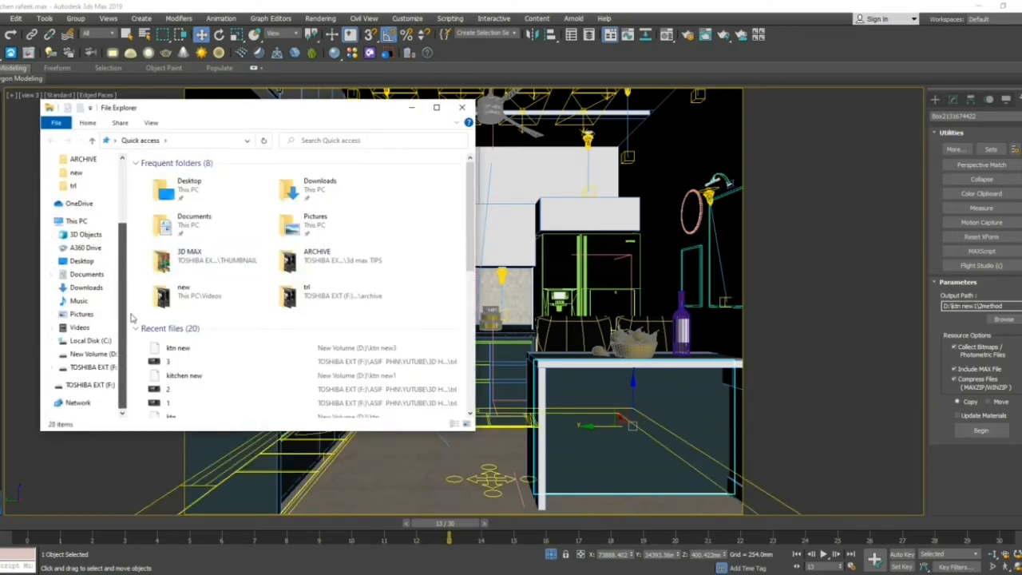
{"action": "left_click", "coordinate": [92, 353]}
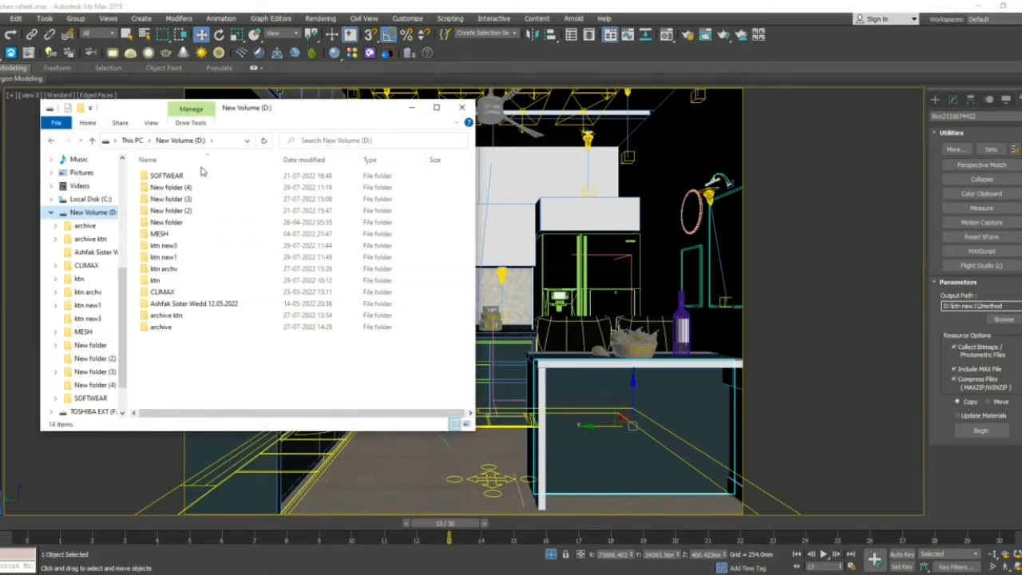
{"action": "double_click", "coordinate": [172, 257]}
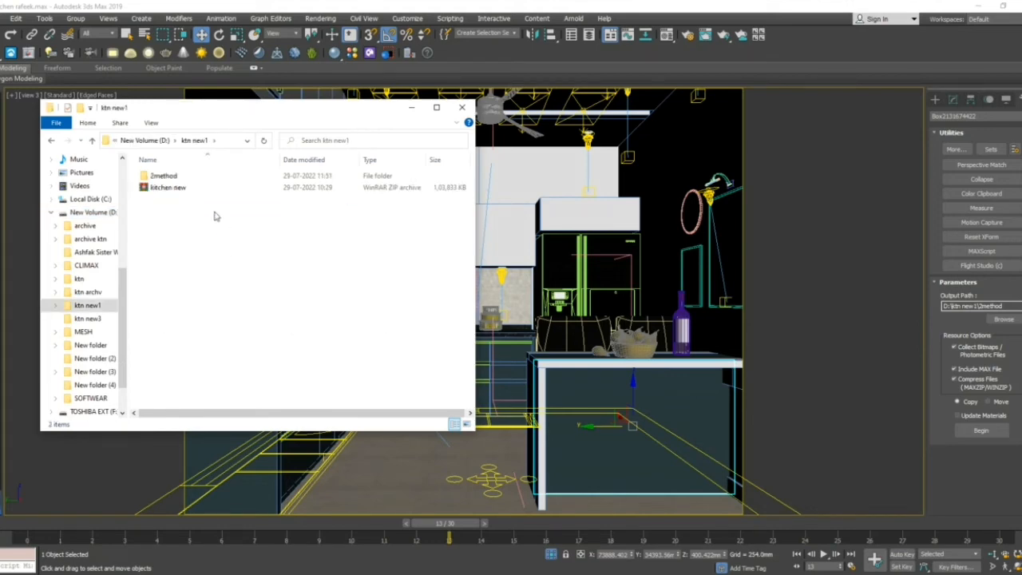
{"action": "double_click", "coordinate": [146, 176]}
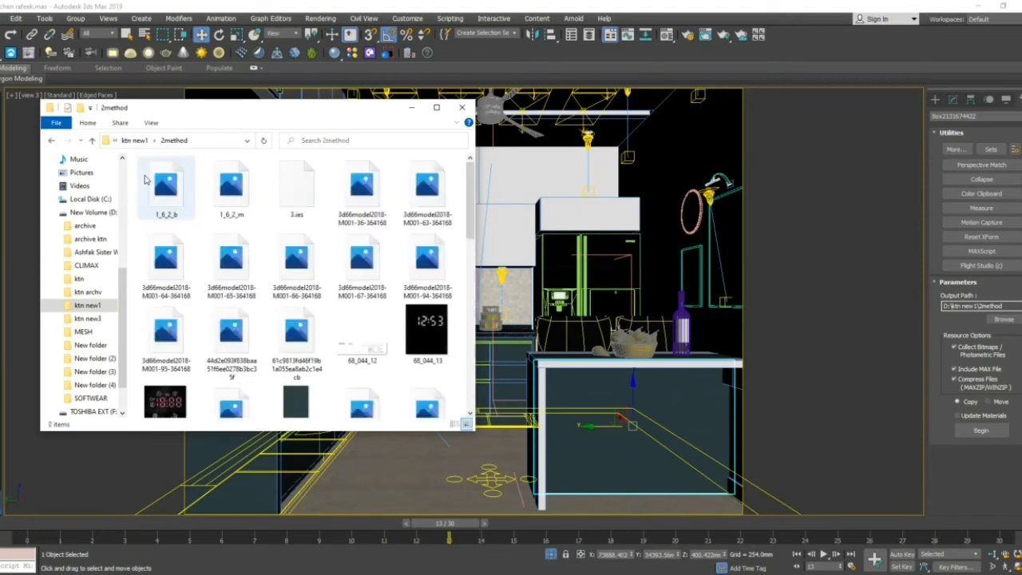
Look through the collected texture maps, the MAX scene file and the compressed archive in the 2method folder.
{"action": "scroll", "coordinate": [365, 229], "scroll_direction": "down", "scroll_amount": 3}
{"action": "scroll", "coordinate": [365, 229], "scroll_direction": "up", "scroll_amount": 3}
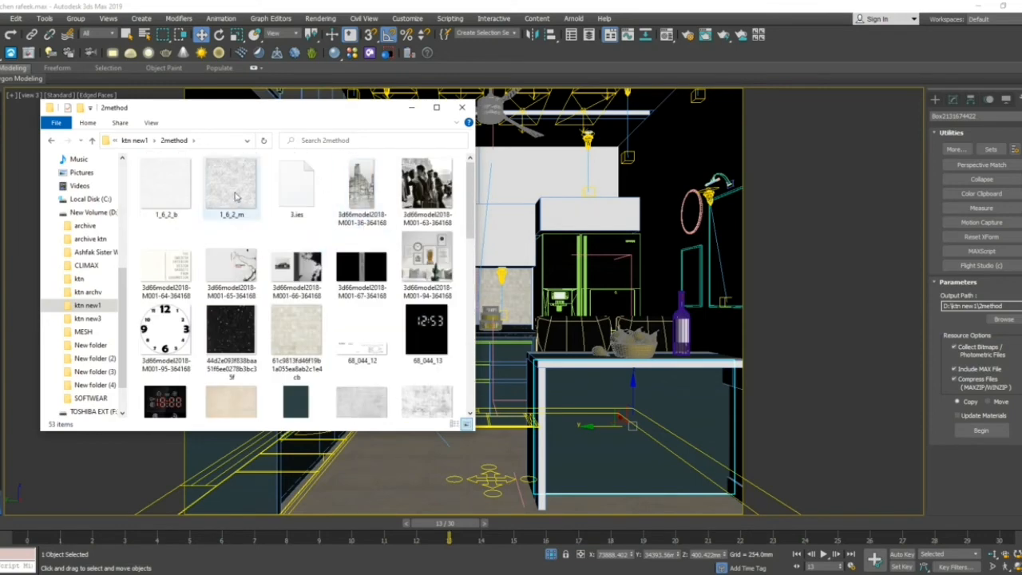
{"action": "scroll", "coordinate": [278, 274], "scroll_direction": "down", "scroll_amount": 1}
{"action": "scroll", "coordinate": [278, 274], "scroll_direction": "down", "scroll_amount": 5}
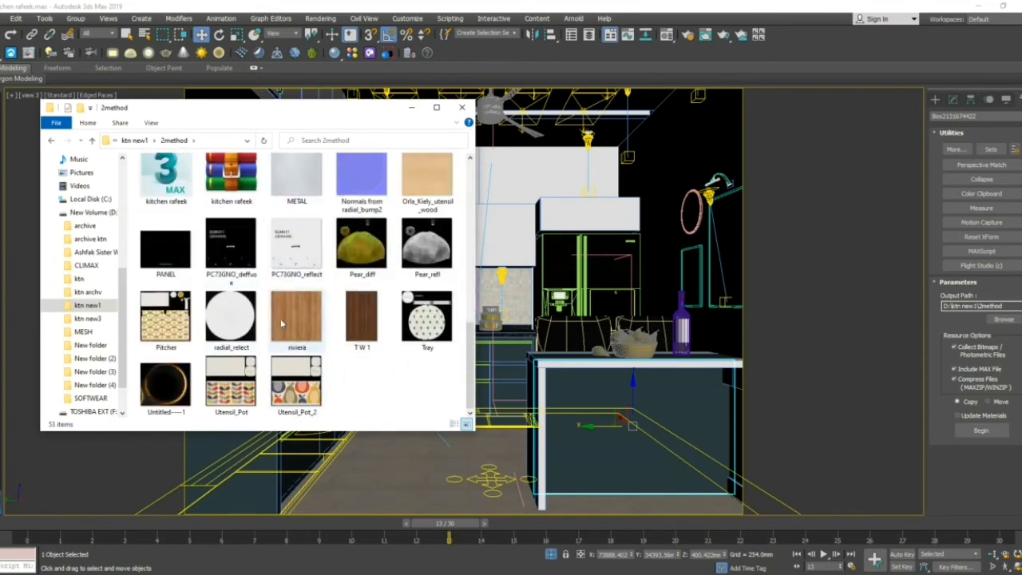
{"action": "scroll", "coordinate": [286, 322], "scroll_direction": "up", "scroll_amount": 1}
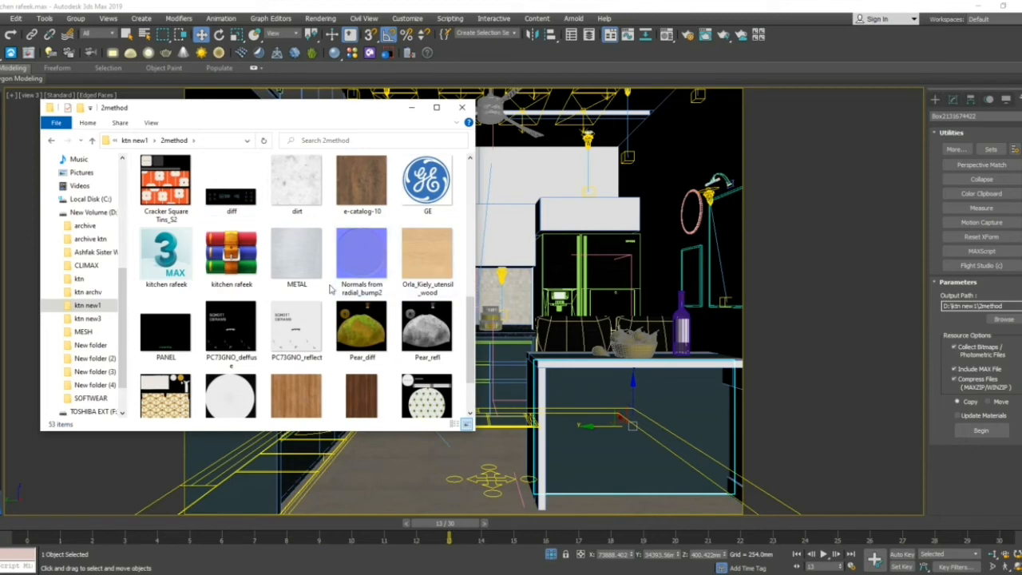
Return to the ktn new1 folder and compare the kitchen new archive with the 2method folder.
{"action": "left_click", "coordinate": [92, 140]}
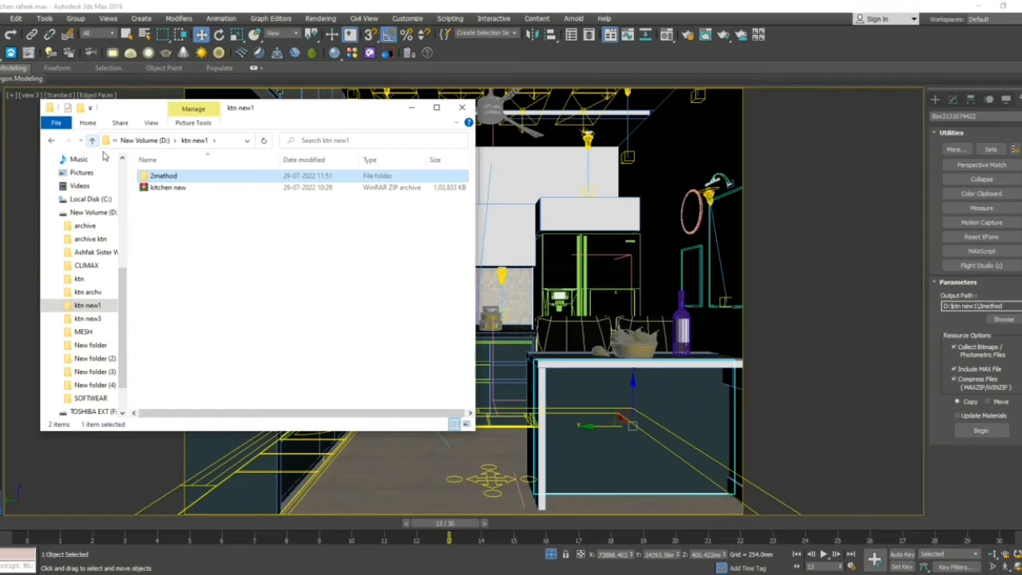
{"action": "left_click", "coordinate": [175, 188]}
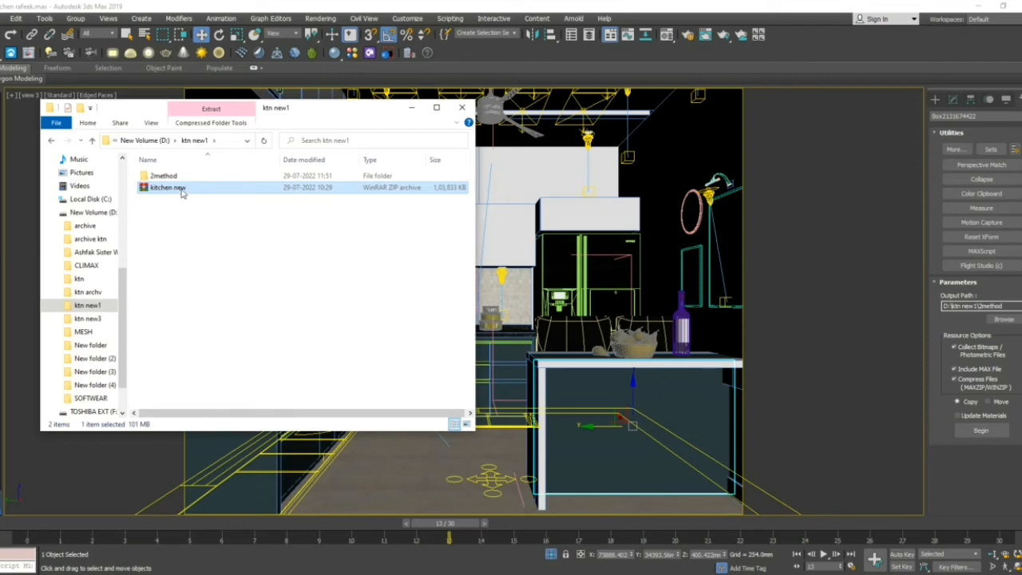
{"action": "left_click", "coordinate": [175, 177]}
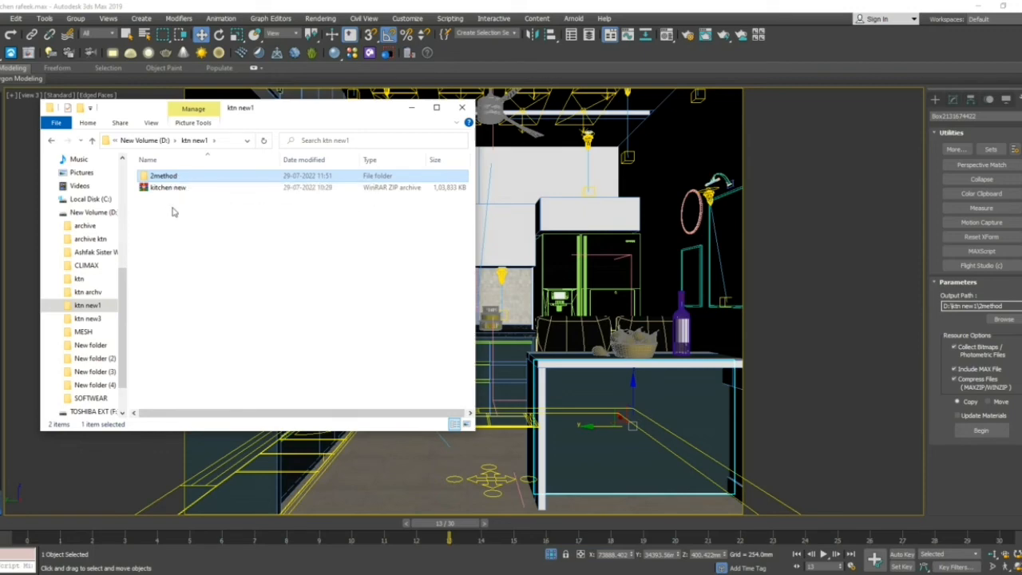
{"action": "left_click", "coordinate": [171, 211]}
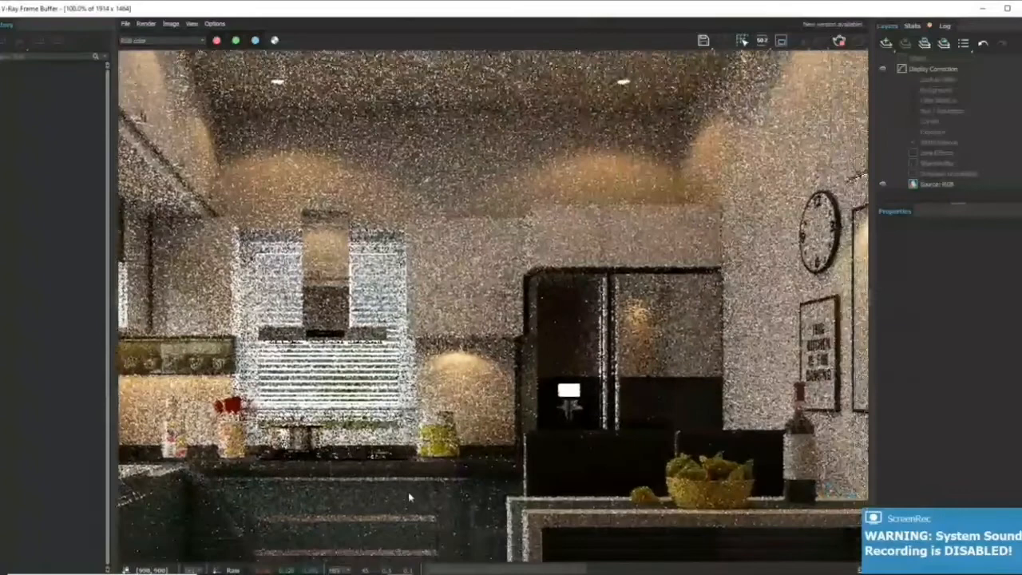
Examine the kitchen render in the V-Ray Frame Buffer, from the window wall and cabinets to the island and floor.
{"action": "middle_click_drag", "start_coordinate": [362, 496], "coordinate": [478, 375]}
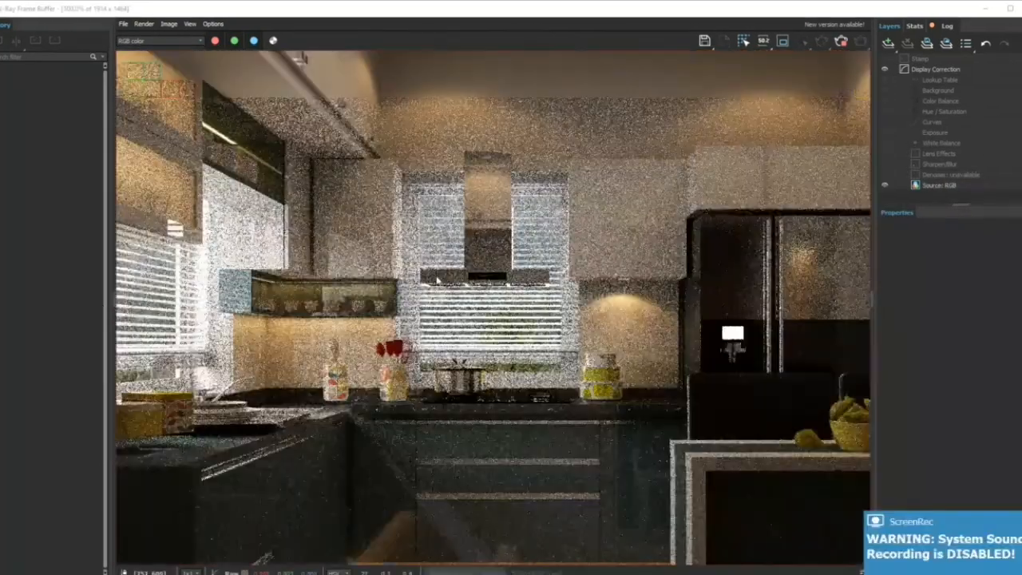
{"action": "middle_click_drag", "start_coordinate": [567, 388], "coordinate": [562, 326]}
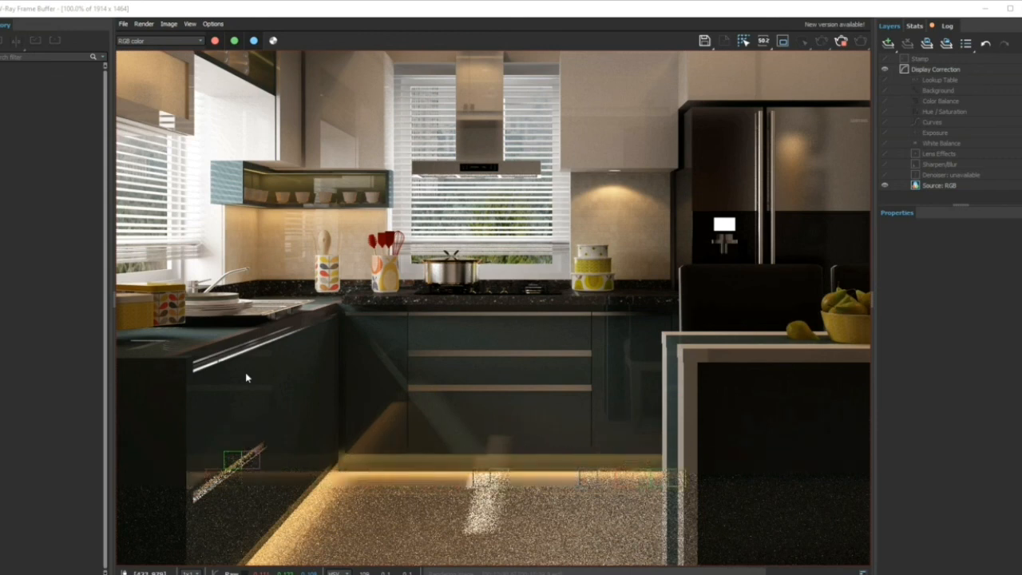
{"action": "middle_click_drag", "start_coordinate": [495, 391], "coordinate": [309, 415]}
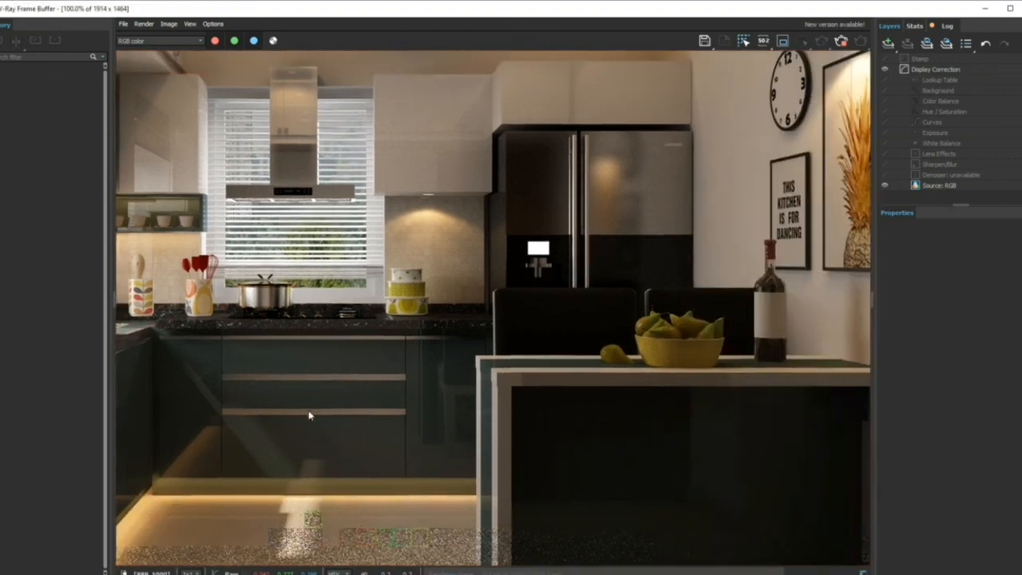
{"action": "middle_click_drag", "start_coordinate": [415, 360], "coordinate": [397, 267]}
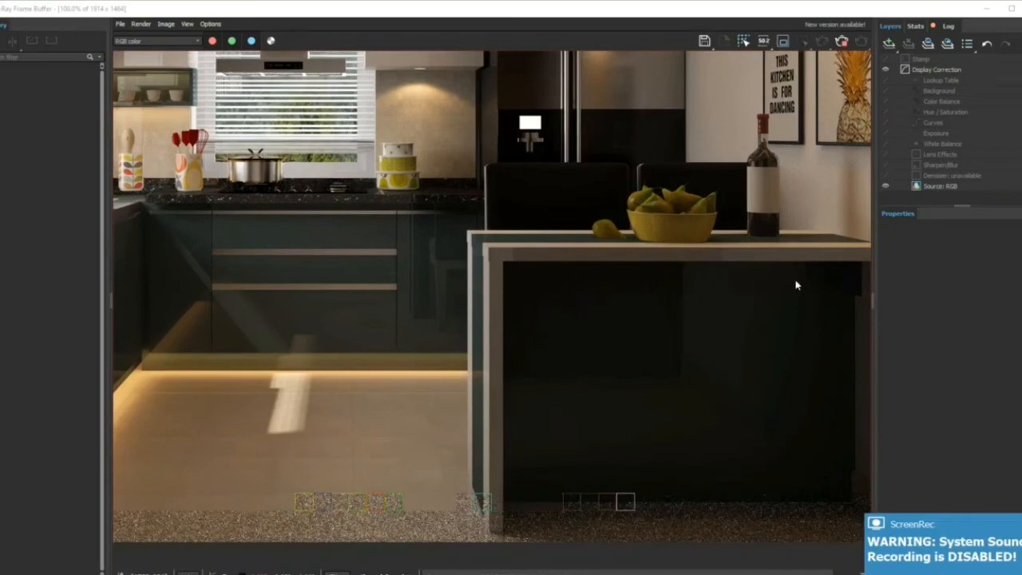
{"action": "mouse_move", "coordinate": [614, 310]}
{"action": "middle_mouse_down"}
{"action": "mouse_move", "coordinate": [616, 324]}
{"action": "mouse_move", "coordinate": [637, 306]}
{"action": "mouse_move", "coordinate": [644, 310]}
{"action": "mouse_move", "coordinate": [630, 308]}
{"action": "mouse_move", "coordinate": [623, 321]}
{"action": "mouse_move", "coordinate": [726, 319]}
{"action": "mouse_move", "coordinate": [762, 383]}
{"action": "mouse_move", "coordinate": [714, 482]}
{"action": "mouse_move", "coordinate": [609, 429]}
{"action": "mouse_move", "coordinate": [621, 317]}
{"action": "mouse_move", "coordinate": [623, 326]}
{"action": "middle_mouse_up"}
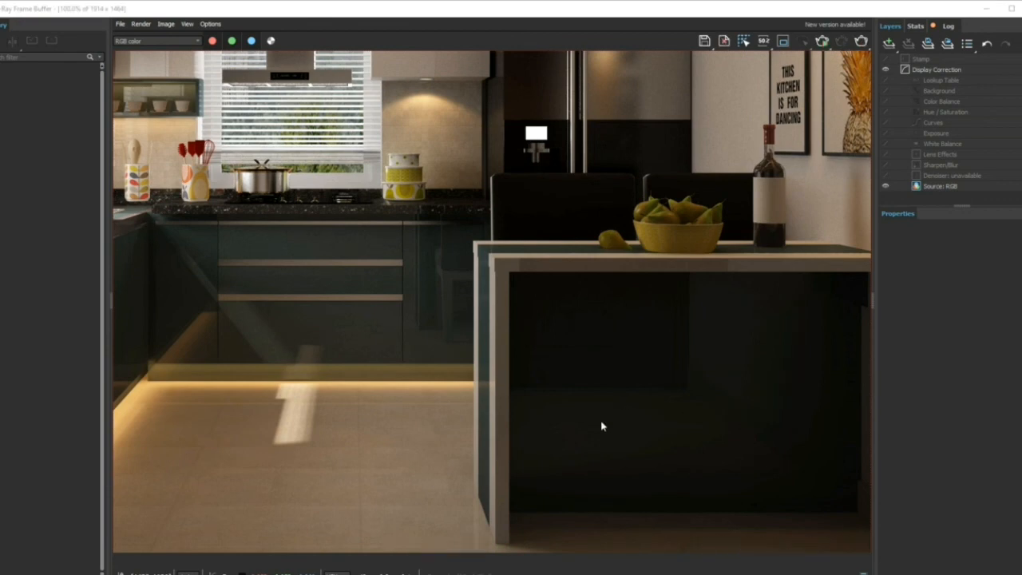
{"action": "scroll", "coordinate": [563, 472], "scroll_direction": "down", "scroll_amount": 1}
{"action": "scroll", "coordinate": [563, 471], "scroll_direction": "up", "scroll_amount": 1}
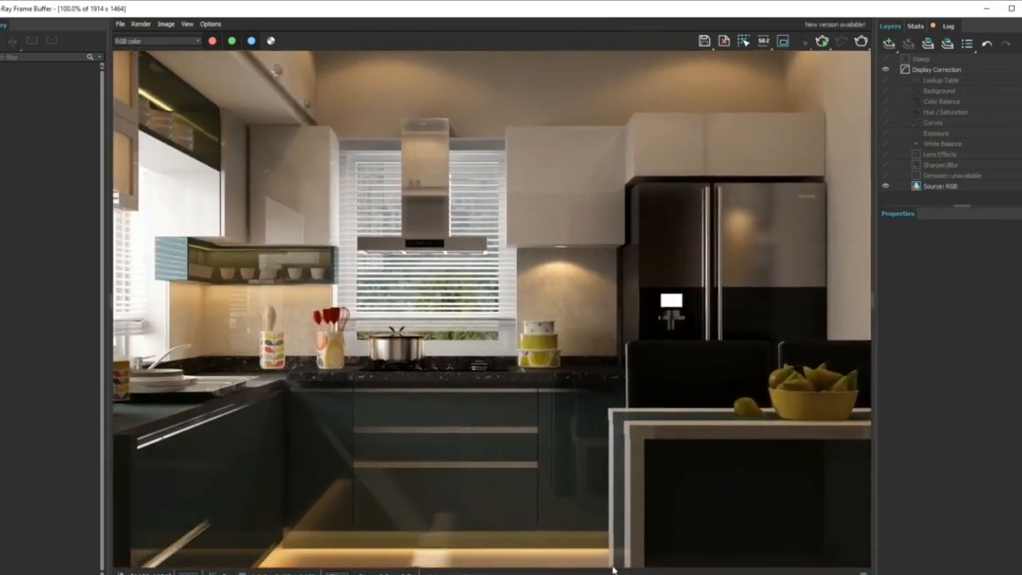